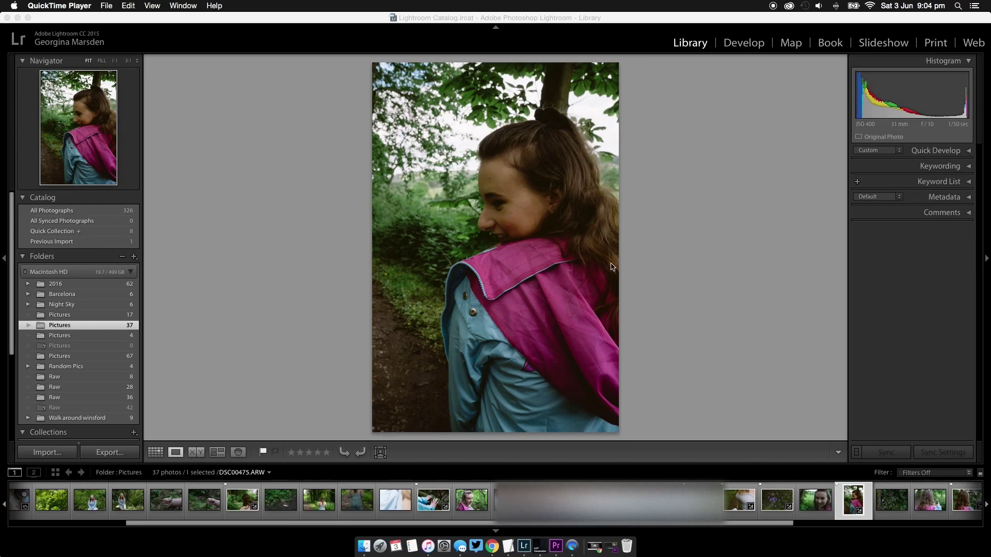
Open the pink-hood portrait in Develop, review its Exposure −0.25, Shadows +40 and curve edits, and expand Effects
{"action": "left_click", "coordinate": [855, 486]}
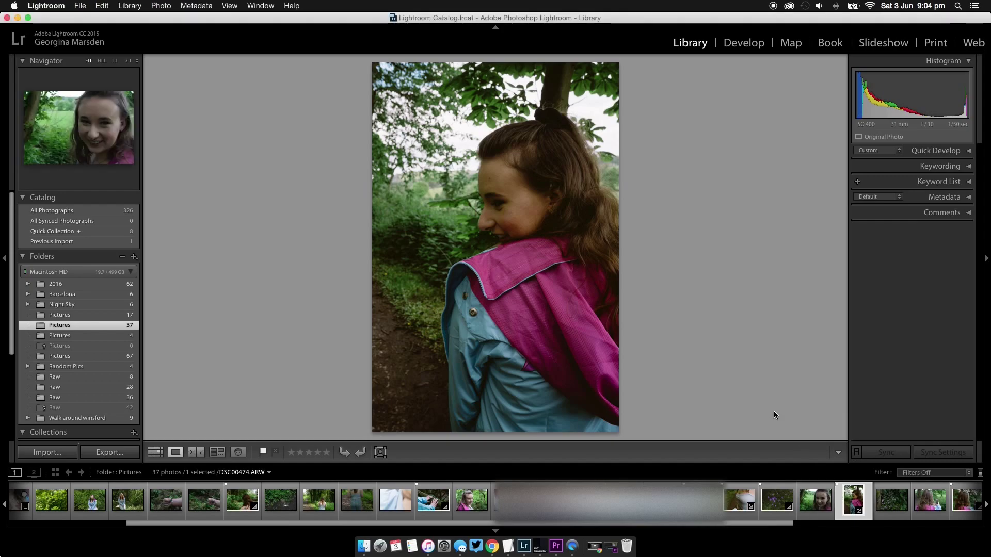
{"action": "left_click", "coordinate": [739, 46]}
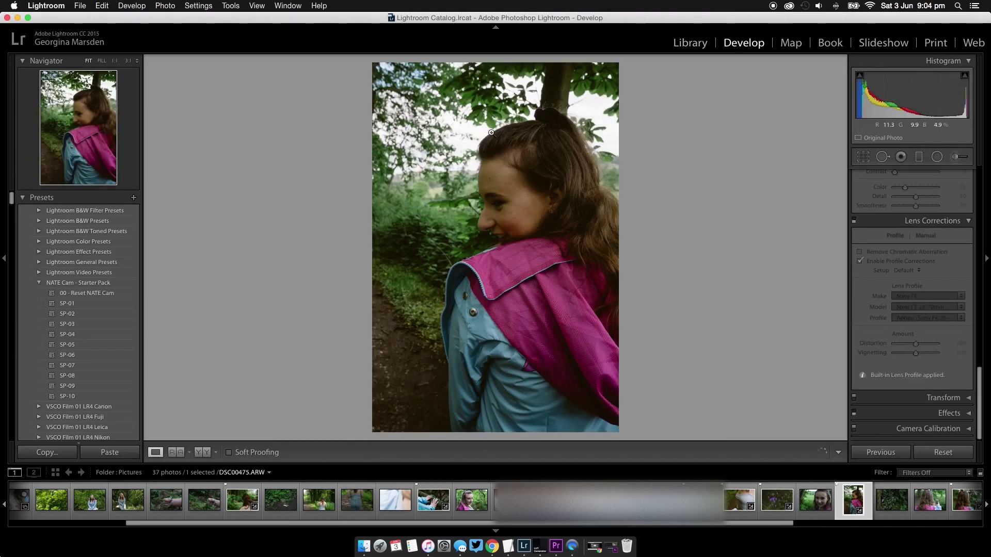
{"action": "left_click_drag", "start_coordinate": [980, 389], "coordinate": [982, 208]}
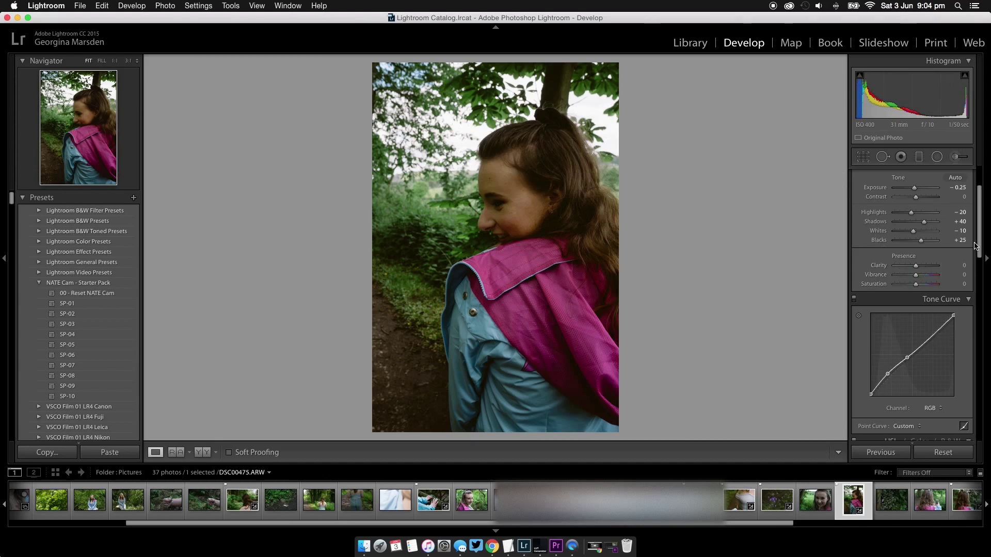
{"action": "left_click_drag", "start_coordinate": [976, 245], "coordinate": [978, 354]}
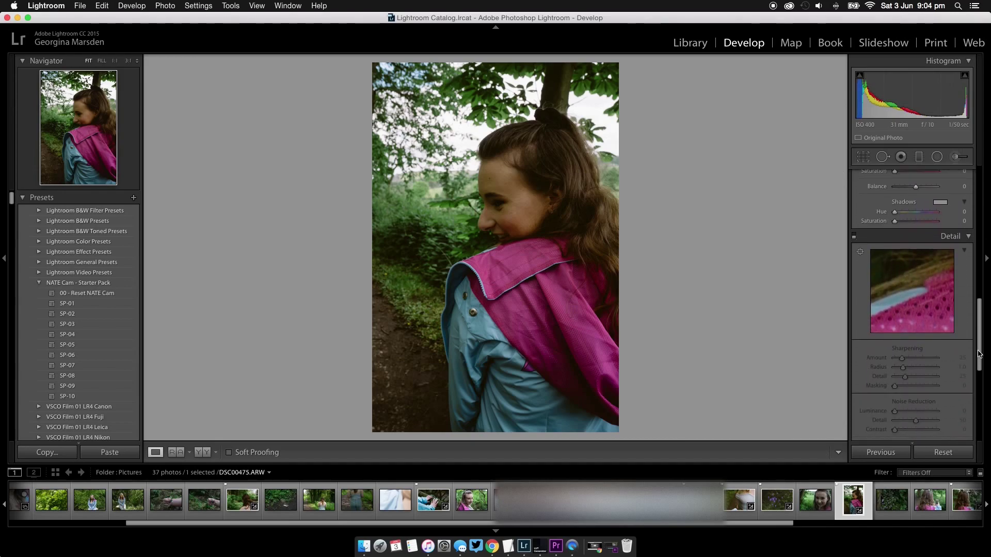
{"action": "scroll", "coordinate": [977, 352], "scroll_direction": "down", "scroll_amount": 2}
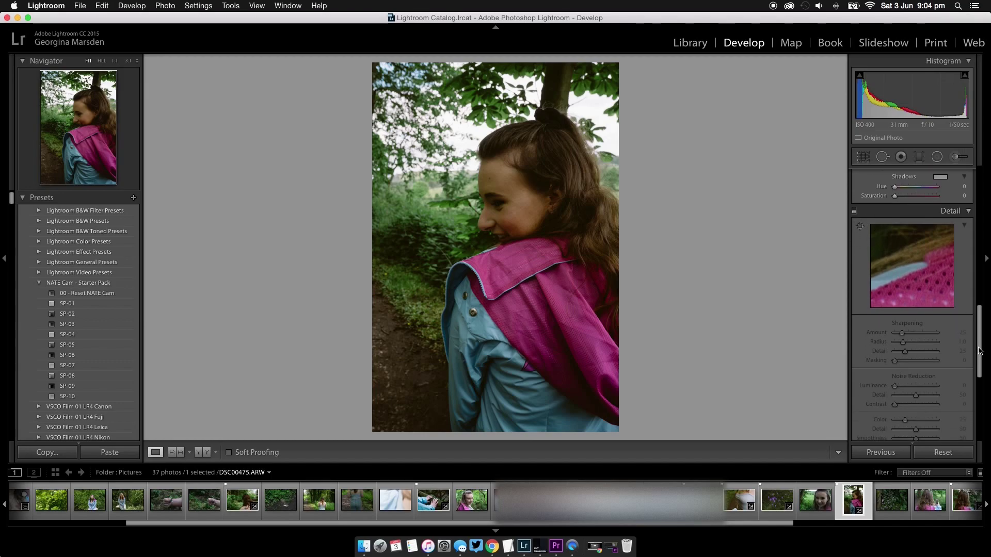
{"action": "scroll", "coordinate": [979, 350], "scroll_direction": "down", "scroll_amount": 5}
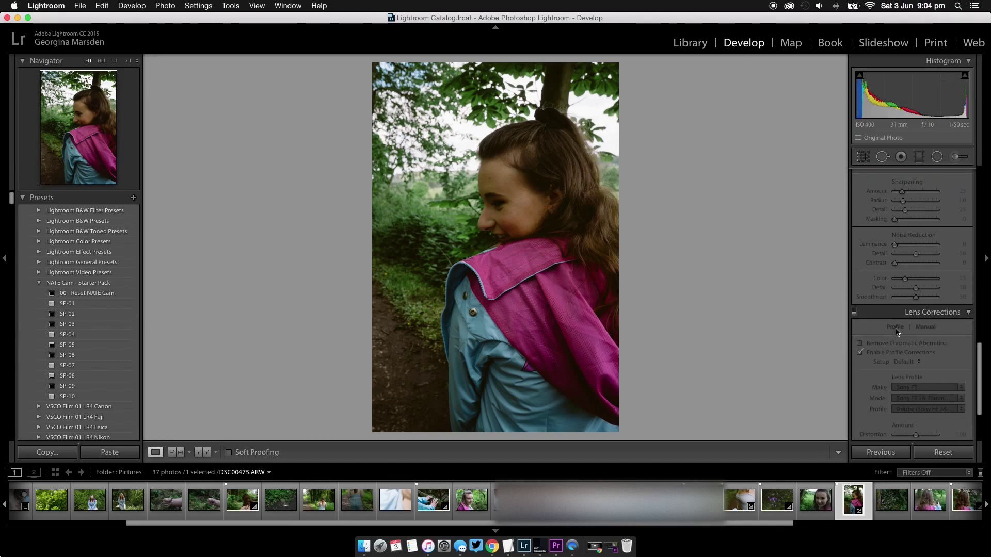
{"action": "scroll", "coordinate": [919, 392], "scroll_direction": "down", "scroll_amount": 3}
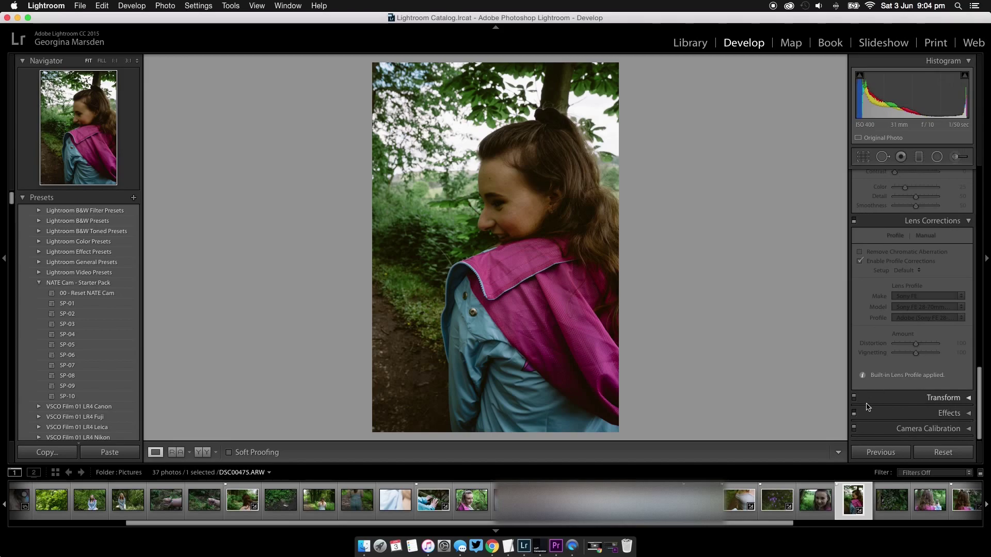
{"action": "left_click", "coordinate": [967, 413]}
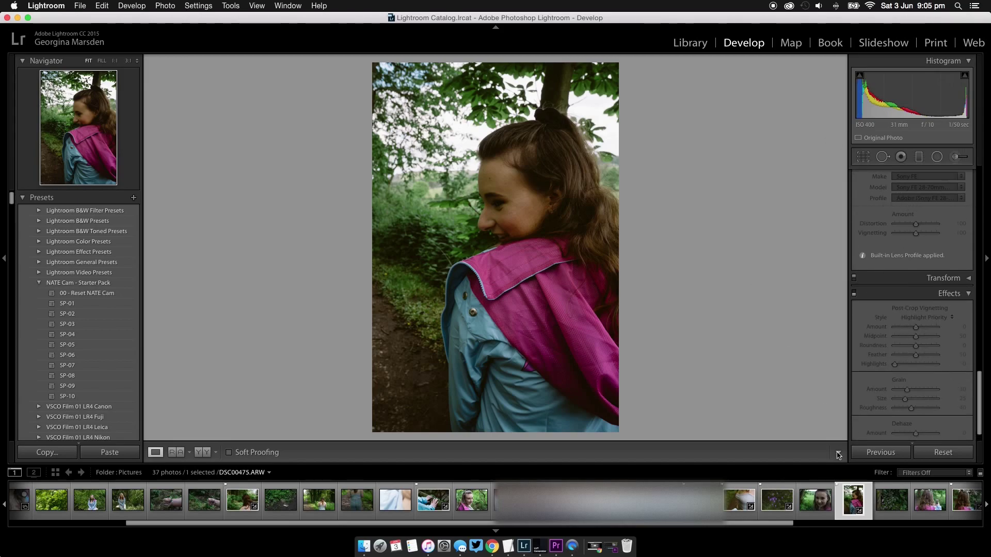
Open Copy Settings for the portrait, with White Balance, Basic Tone, Tone Curve and Color ticked
{"action": "right_click", "coordinate": [857, 500]}
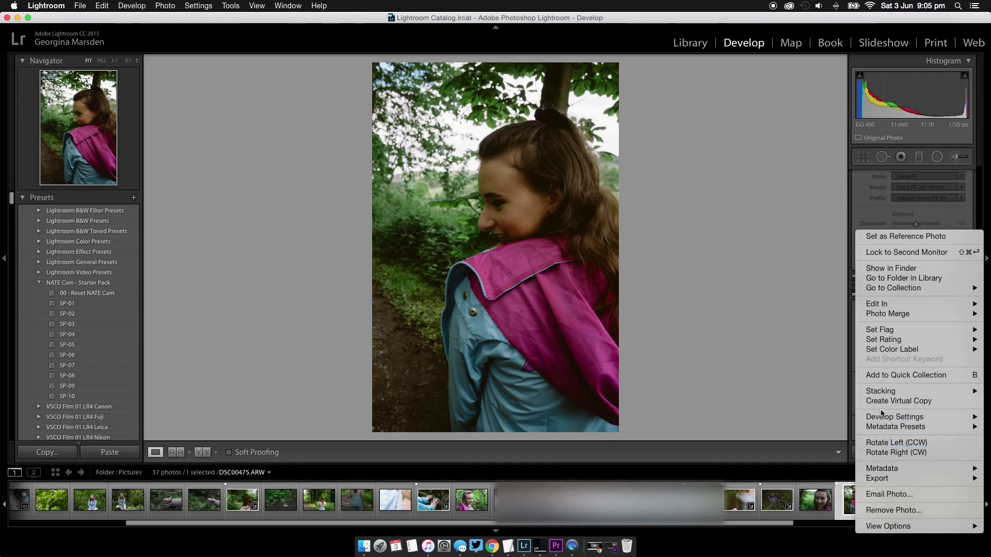
{"action": "mouse_move", "coordinate": [889, 418]}
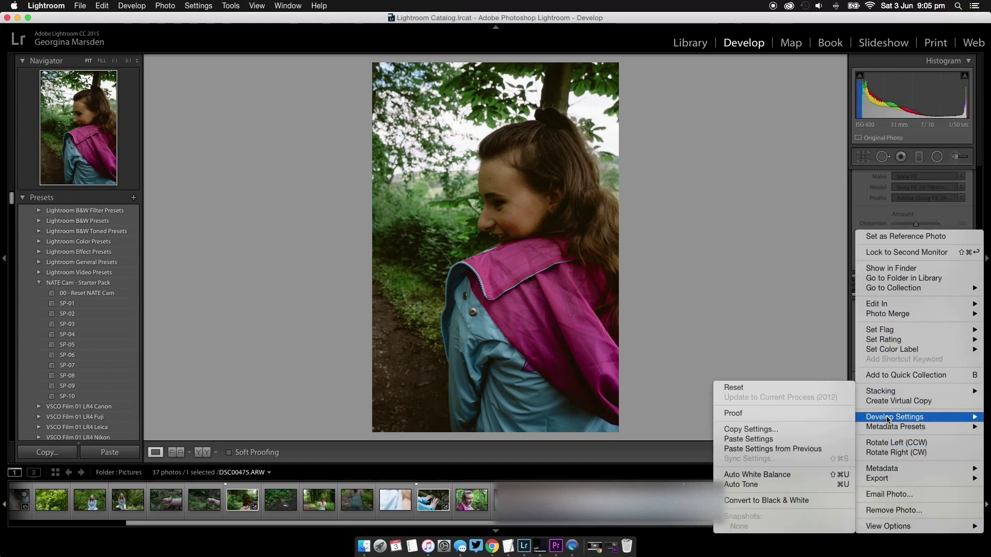
{"action": "left_click", "coordinate": [787, 430]}
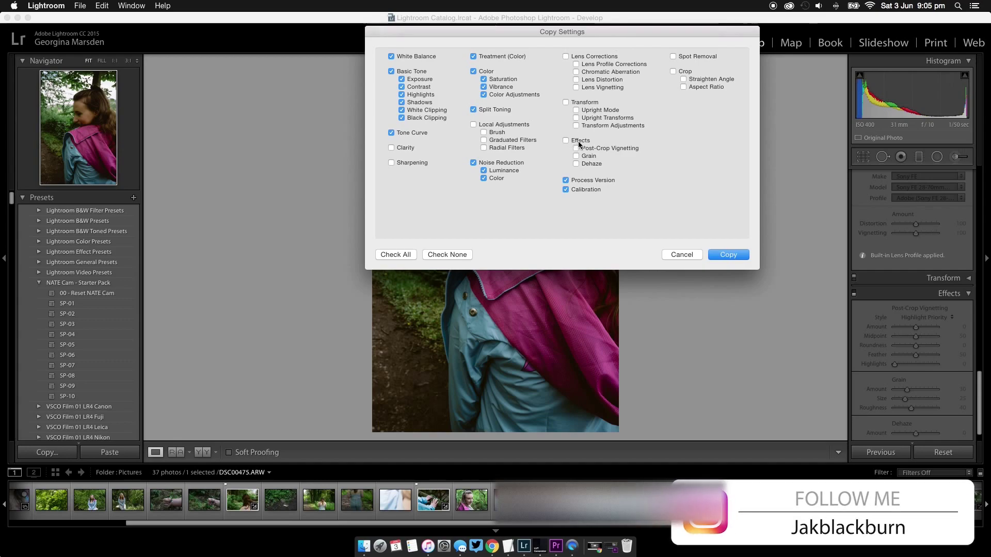
Copy the chosen settings, then generate a neutral HALD image in LUT Generator and save it to the Desktop
{"action": "left_click", "coordinate": [725, 254]}
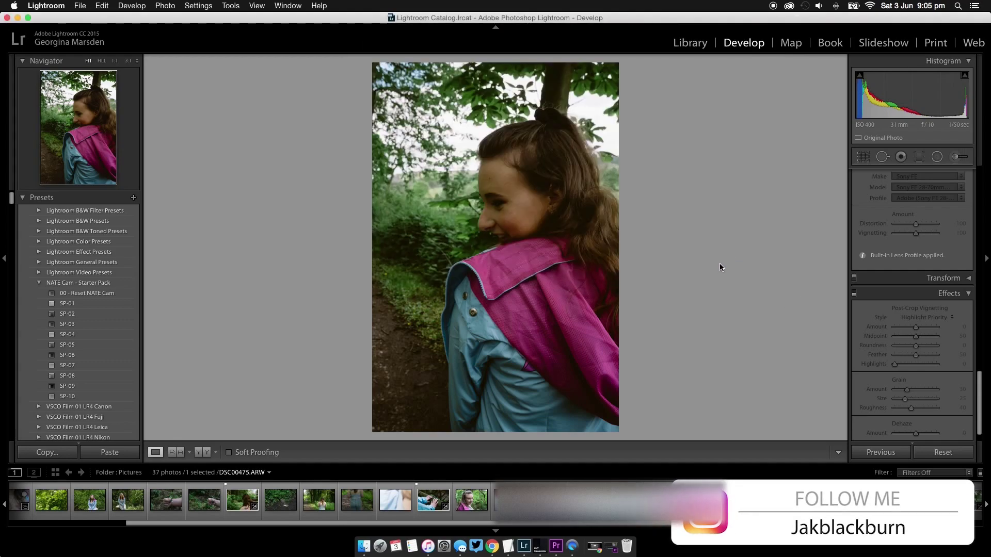
{"action": "left_click", "coordinate": [540, 545]}
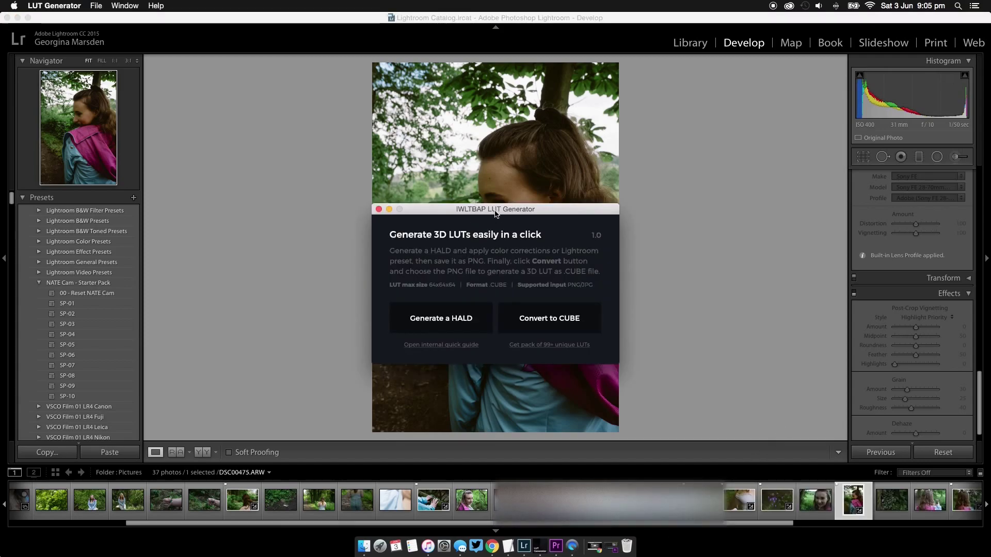
{"action": "left_click_drag", "start_coordinate": [488, 213], "coordinate": [503, 144]}
{"action": "left_click", "coordinate": [442, 251]}
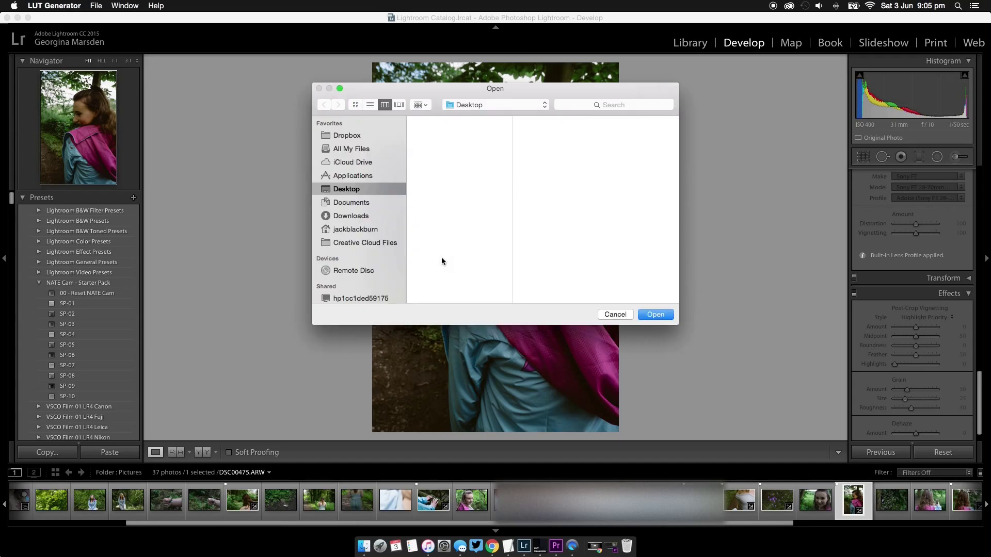
{"action": "left_click", "coordinate": [663, 314]}
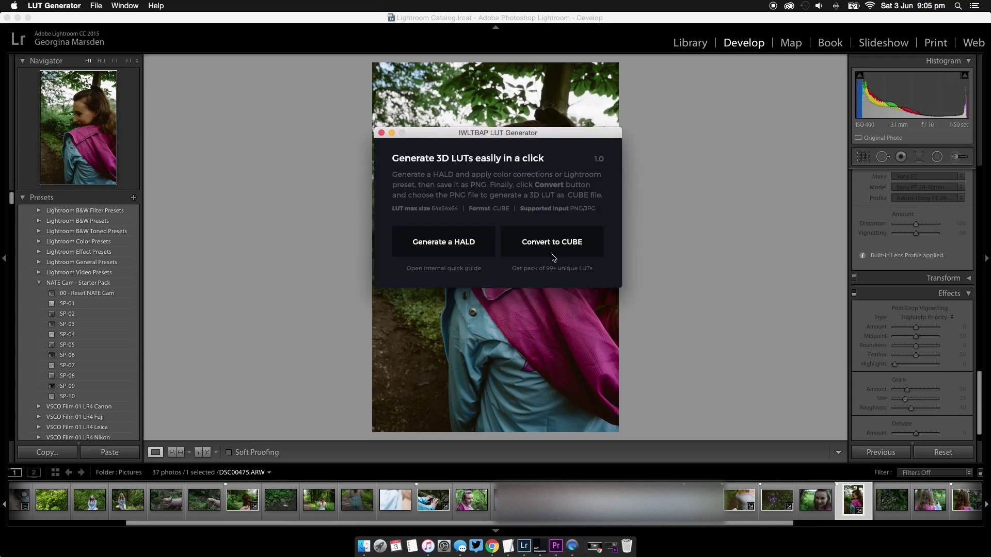
Rename the Desktop file Neutral-125.png to Neutral-124.png in Finder
{"action": "left_click", "coordinate": [363, 546]}
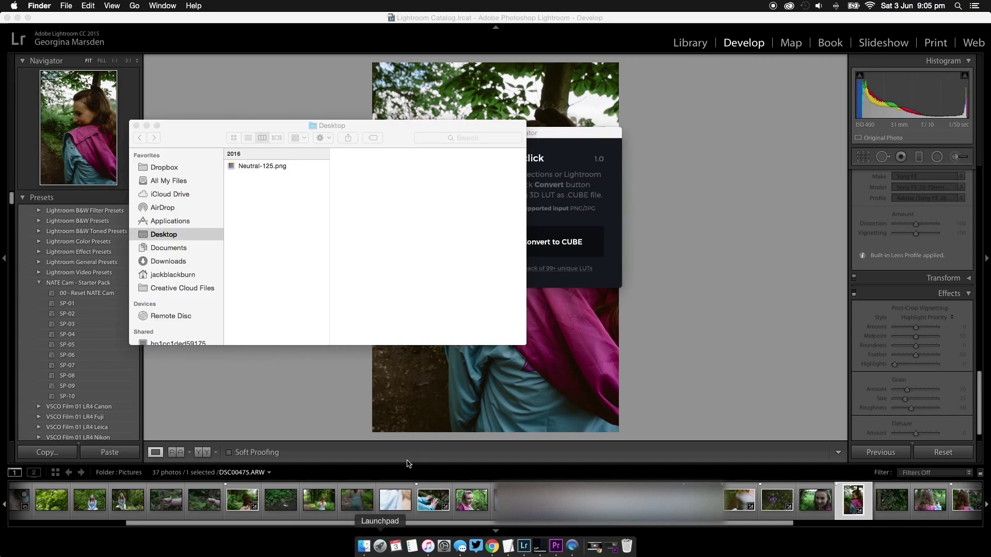
{"action": "left_click", "coordinate": [270, 166]}
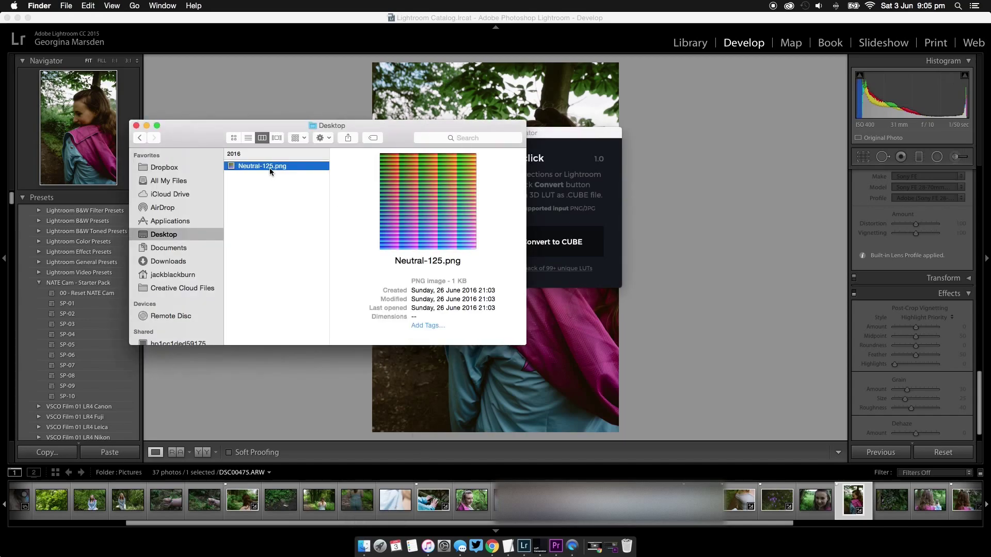
{"action": "left_click", "coordinate": [263, 166]}
{"action": "left_click", "coordinate": [267, 166]}
{"action": "key", "text": "BackSpace"}
{"action": "type", "text": "4"}
{"action": "left_click", "coordinate": [286, 220]}
{"action": "left_click_drag", "start_coordinate": [205, 144], "coordinate": [250, 166]}
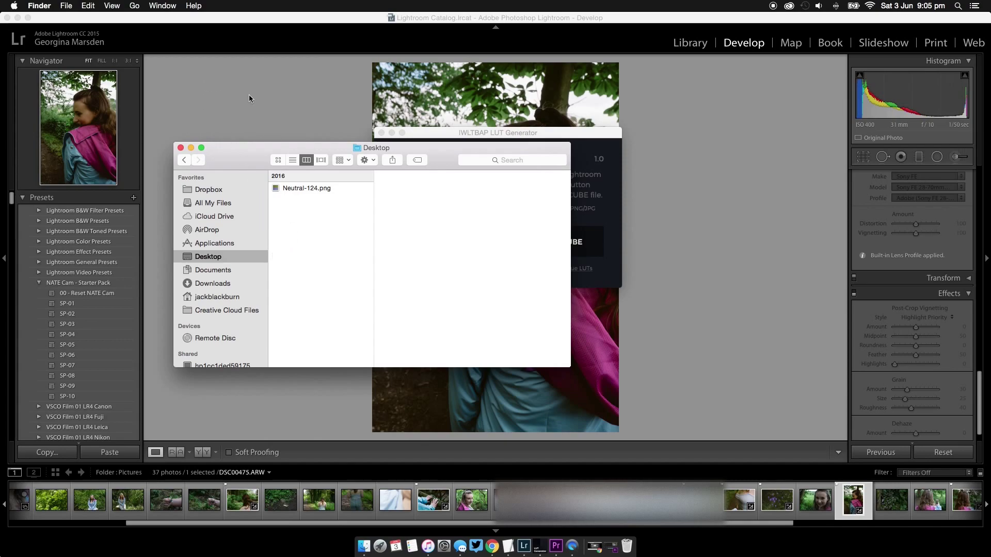
Import Neutral-124.png from the Desktop into the Lightroom catalog through the Library module
{"action": "left_click", "coordinate": [293, 189]}
{"action": "left_click", "coordinate": [265, 123]}
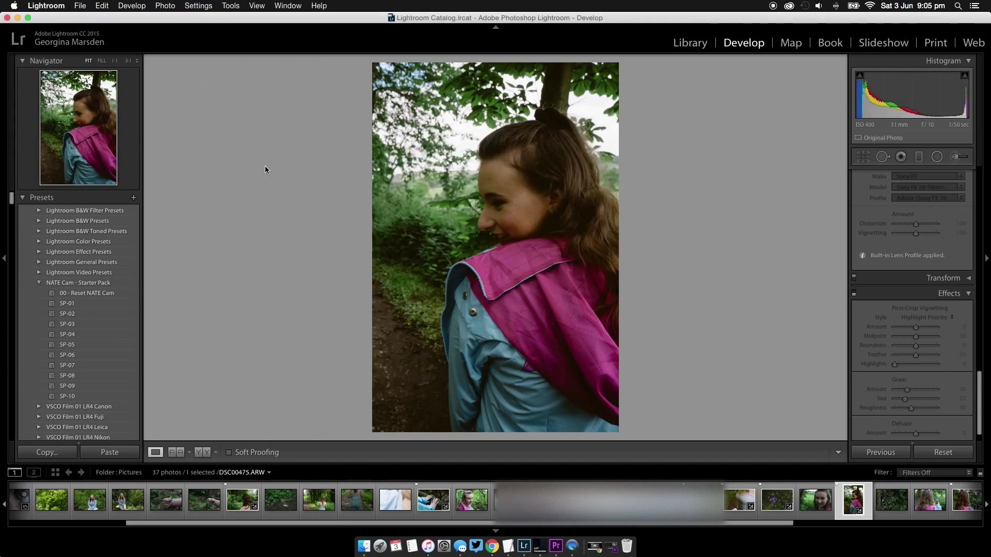
{"action": "left_click", "coordinate": [687, 43]}
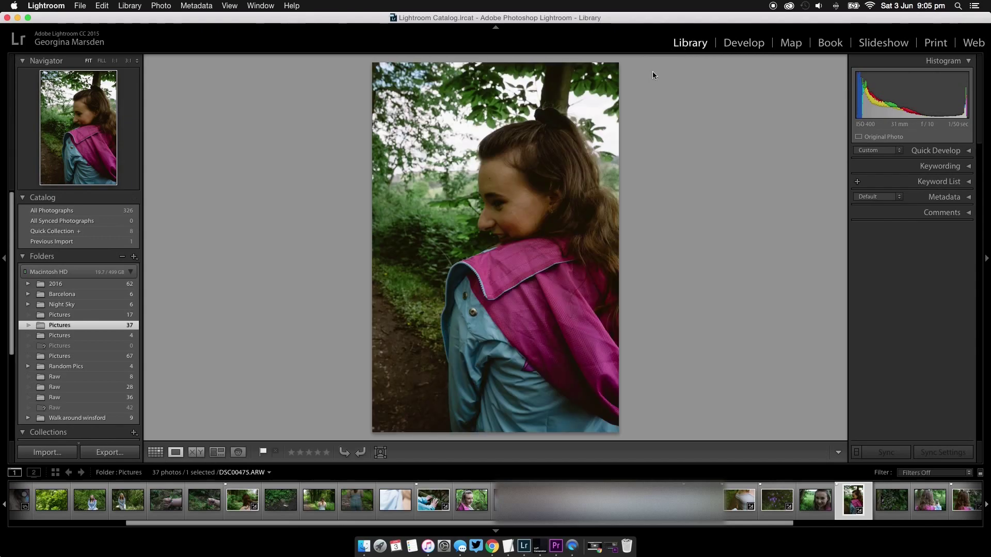
{"action": "left_click", "coordinate": [66, 453]}
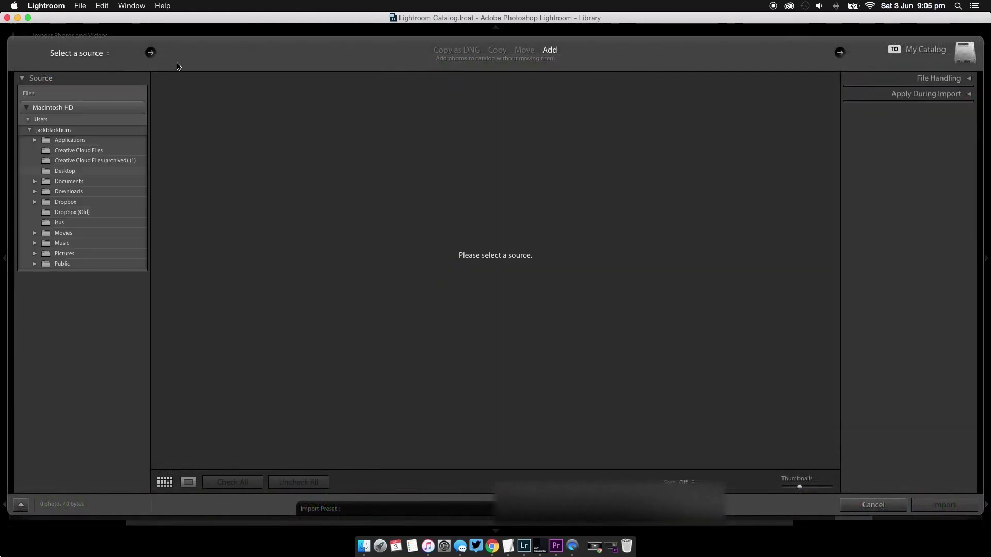
{"action": "left_click", "coordinate": [65, 171]}
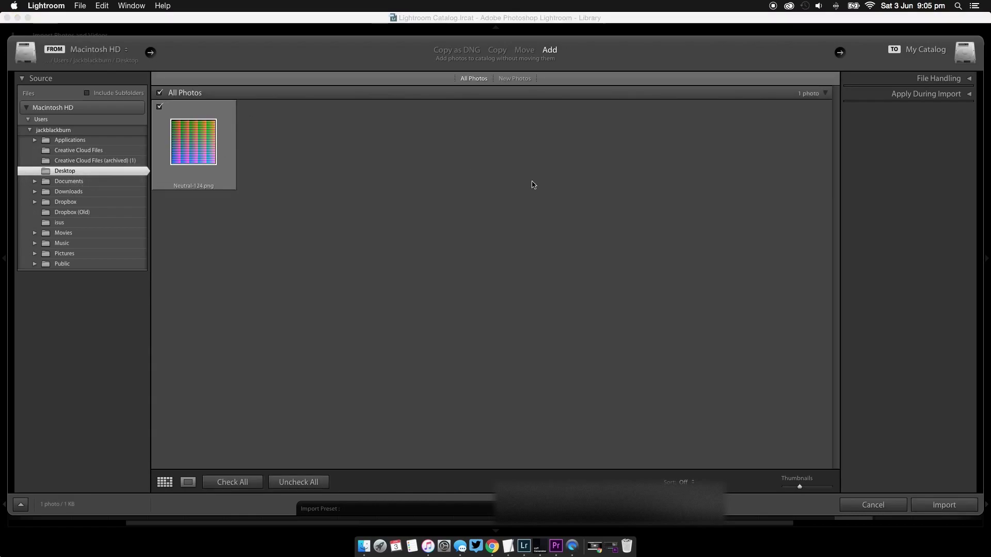
{"action": "left_click", "coordinate": [940, 504]}
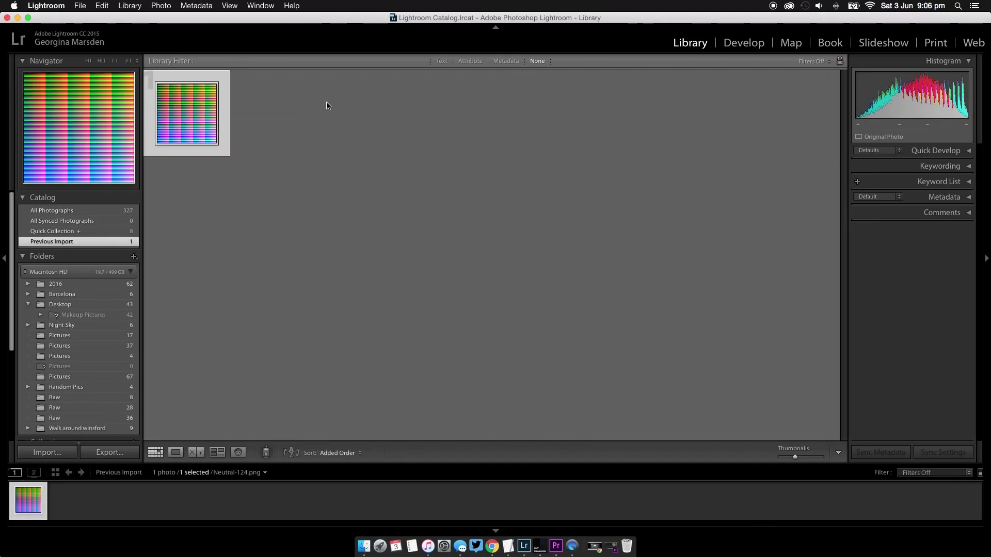
Paste the portrait's copied develop settings onto the Neutral-124 HALD image in Develop
{"action": "left_click", "coordinate": [743, 42]}
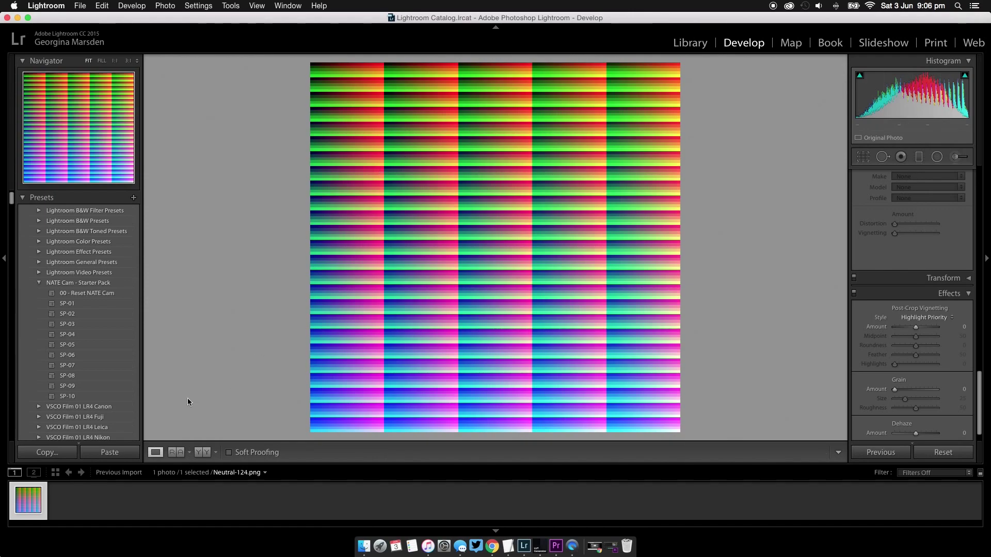
{"action": "right_click", "coordinate": [30, 506]}
{"action": "mouse_move", "coordinate": [54, 471]}
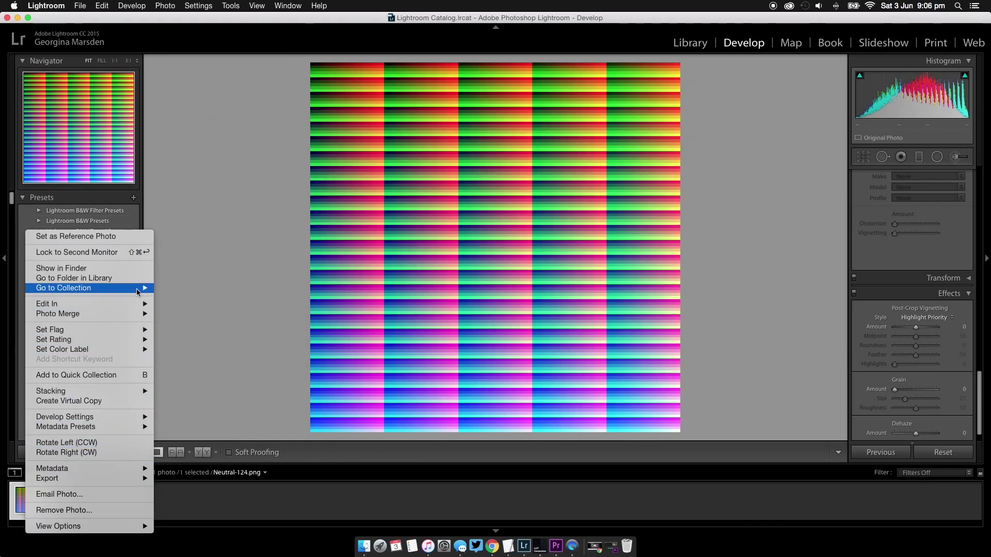
{"action": "mouse_move", "coordinate": [137, 417]}
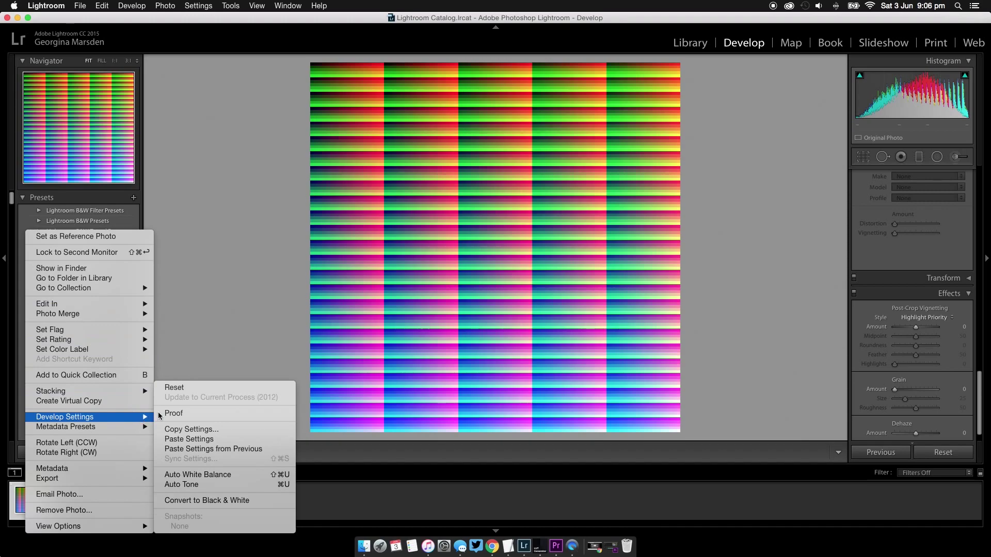
{"action": "left_click", "coordinate": [195, 438]}
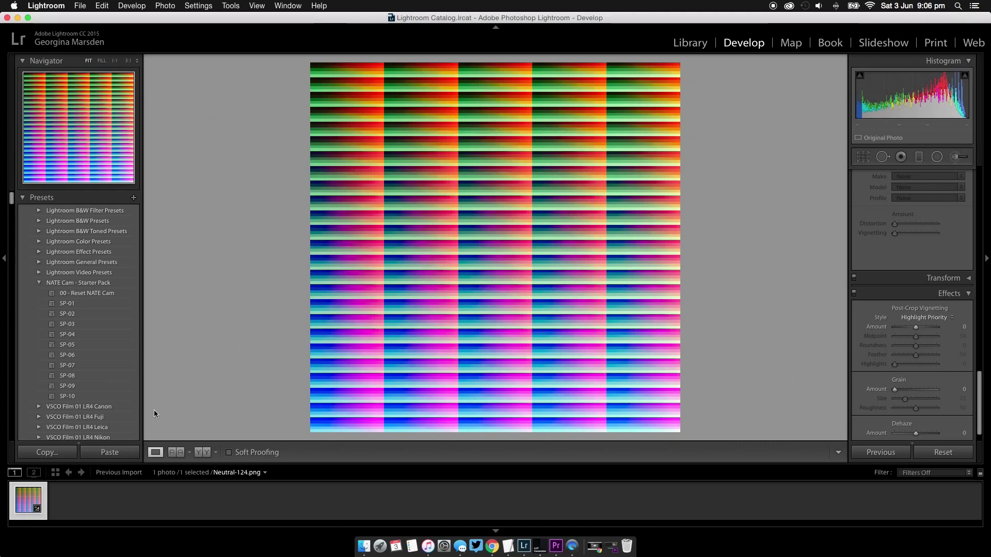
{"action": "right_click", "coordinate": [58, 492]}
{"action": "left_click", "coordinate": [55, 494]}
{"action": "right_click", "coordinate": [39, 503]}
{"action": "left_click", "coordinate": [39, 502]}
Export the graded Neutral-124 image as a JPEG at quality 100 in sRGB
{"action": "right_click", "coordinate": [45, 505]}
{"action": "left_click", "coordinate": [26, 496]}
{"action": "right_click", "coordinate": [26, 497]}
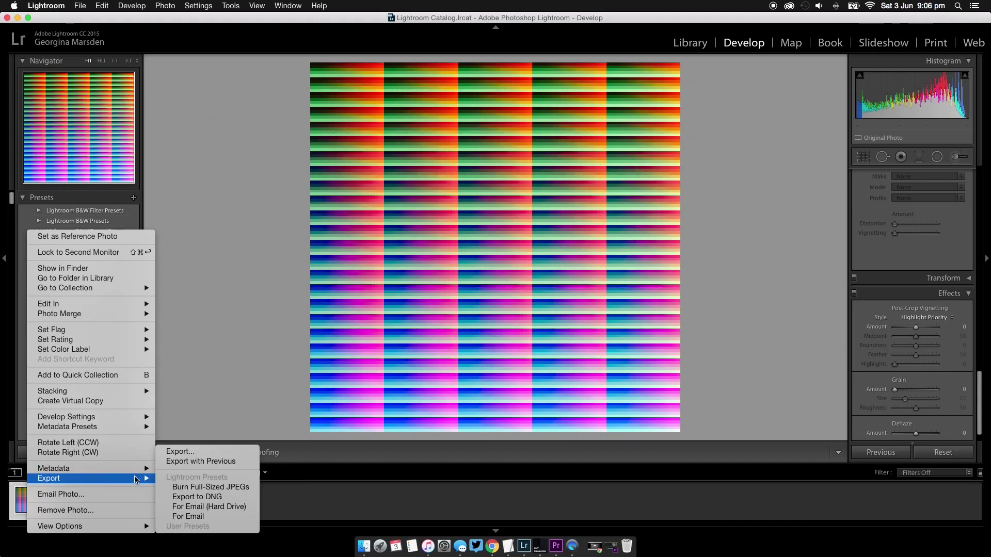
{"action": "left_click", "coordinate": [194, 451]}
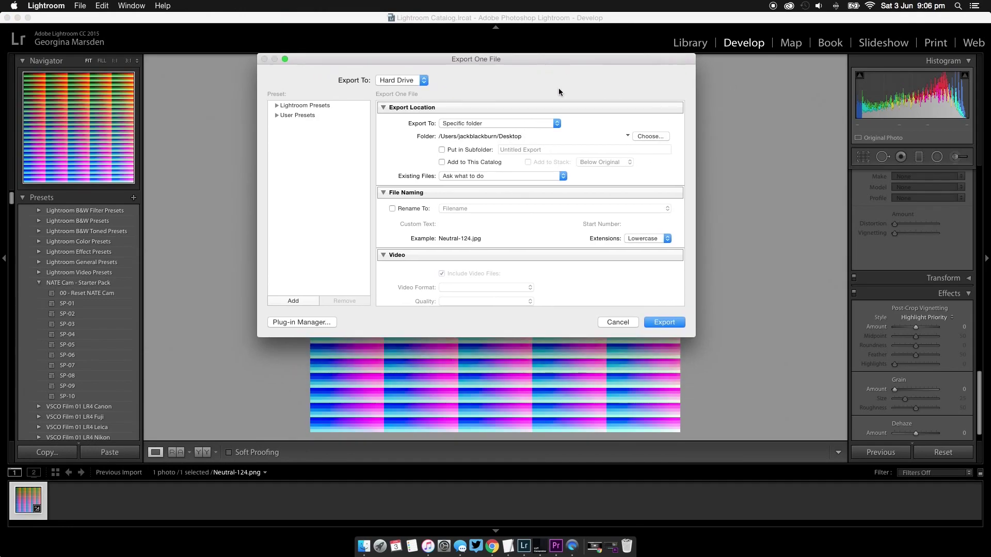
{"action": "scroll", "coordinate": [589, 268], "scroll_direction": "down", "scroll_amount": 5}
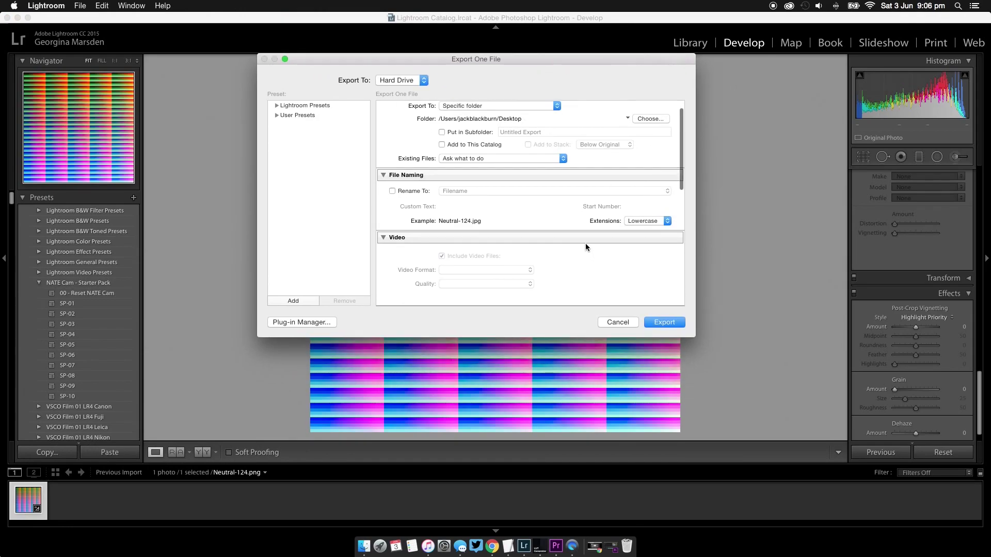
{"action": "scroll", "coordinate": [585, 174], "scroll_direction": "down", "scroll_amount": 2}
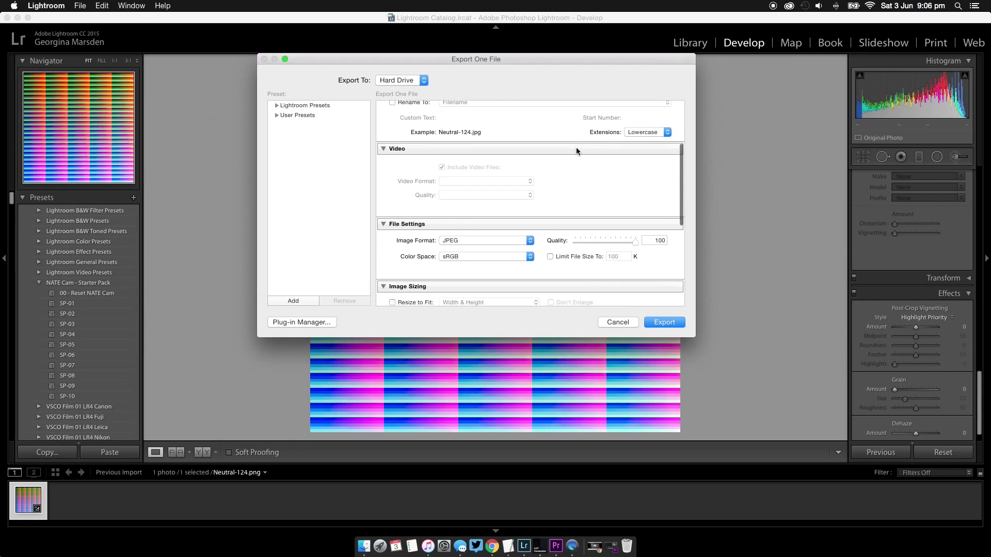
{"action": "left_click", "coordinate": [493, 257]}
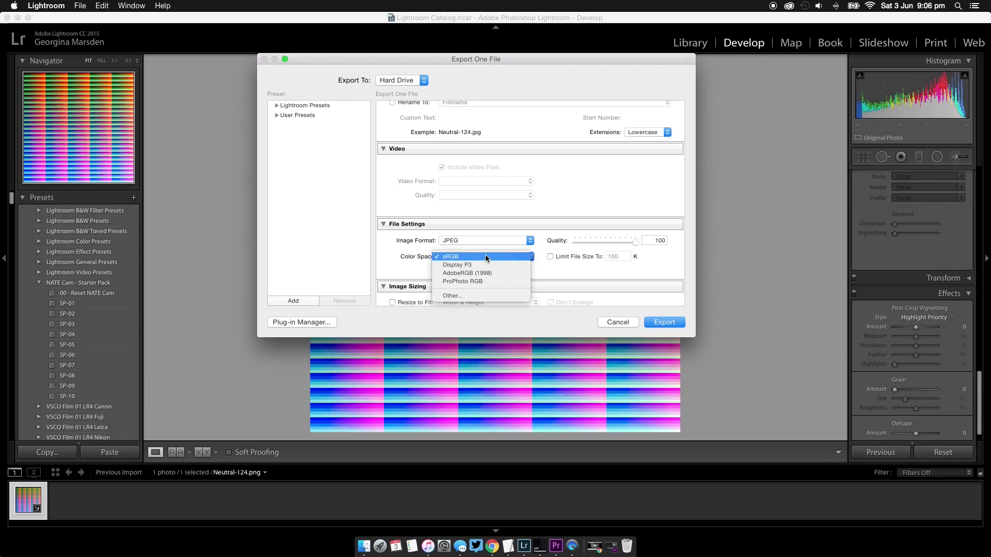
{"action": "left_click", "coordinate": [485, 257]}
{"action": "scroll", "coordinate": [666, 268], "scroll_direction": "down", "scroll_amount": 5}
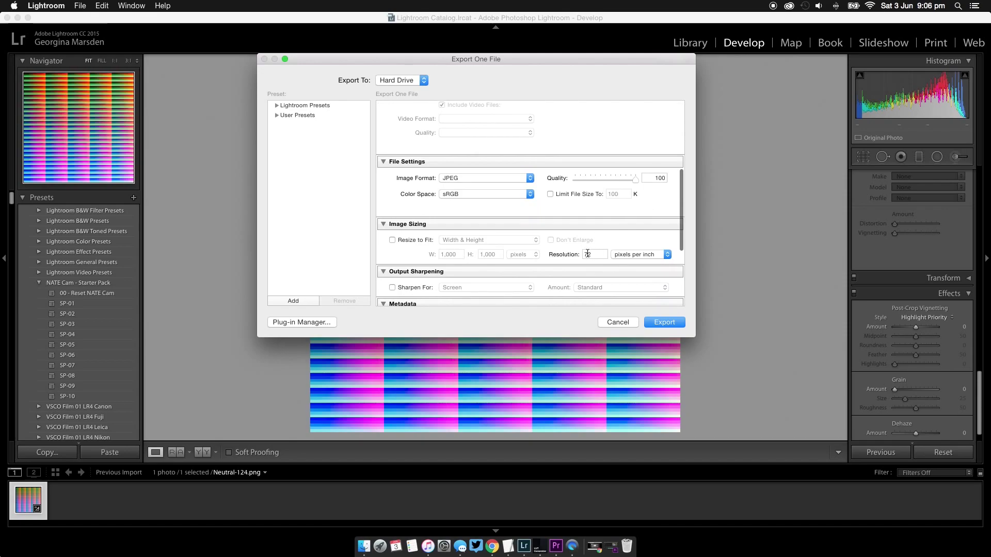
{"action": "left_click", "coordinate": [648, 322]}
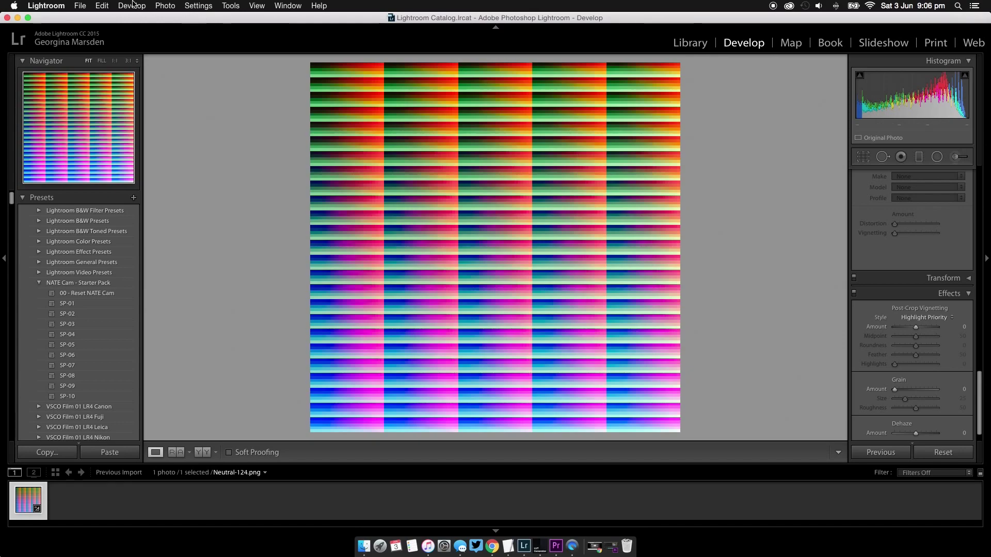
Convert Neutral-124.jpg into Neutral-124.cube with LUT Generator and place the file near the desktop centre
{"action": "left_click", "coordinate": [18, 17]}
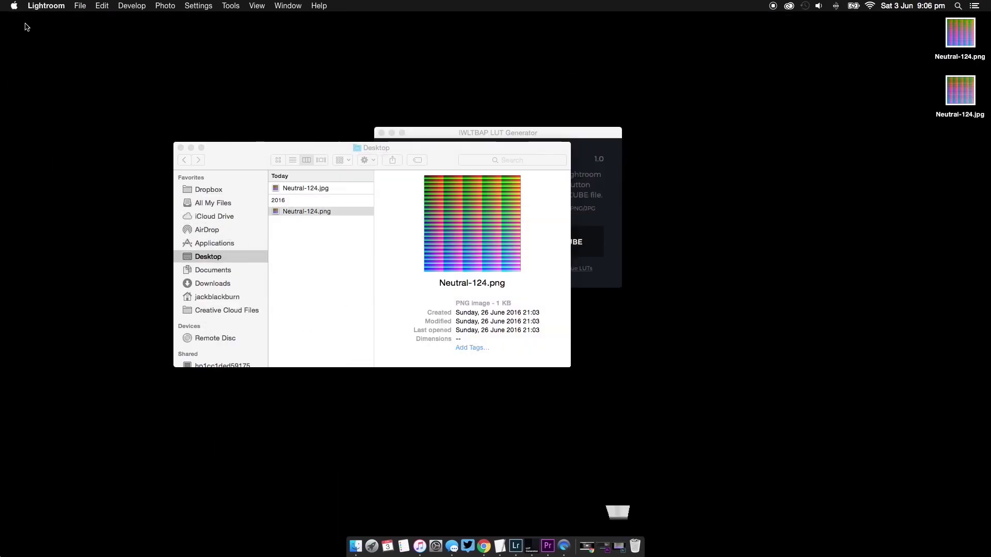
{"action": "left_click_drag", "start_coordinate": [429, 147], "coordinate": [324, 239]}
{"action": "left_click_drag", "start_coordinate": [452, 133], "coordinate": [475, 49]}
{"action": "left_click", "coordinate": [592, 161]}
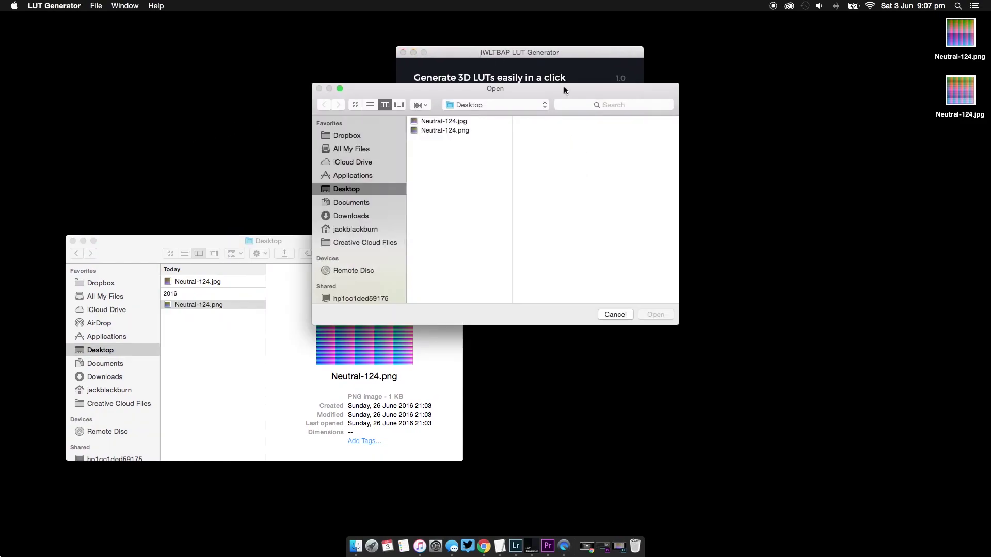
{"action": "left_click", "coordinate": [444, 122]}
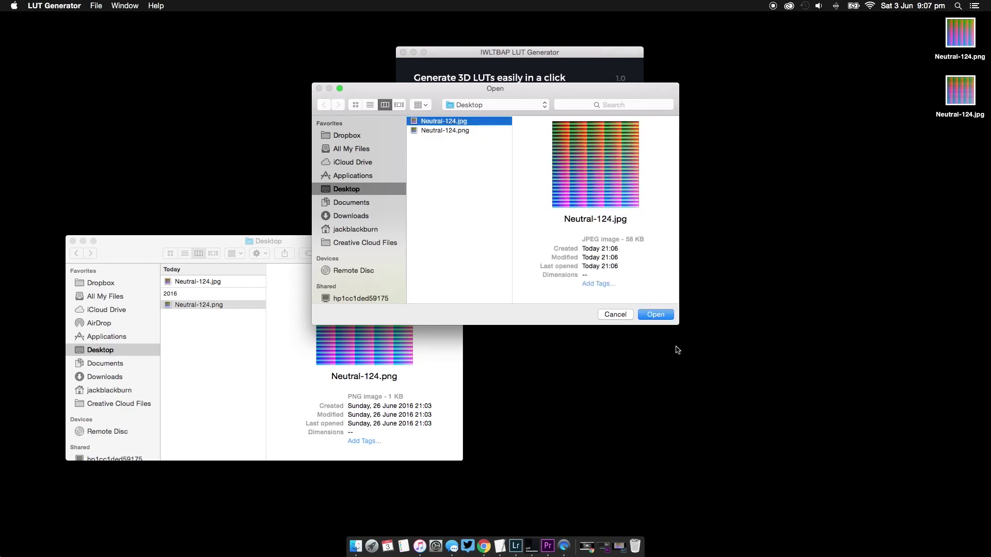
{"action": "left_click", "coordinate": [664, 316]}
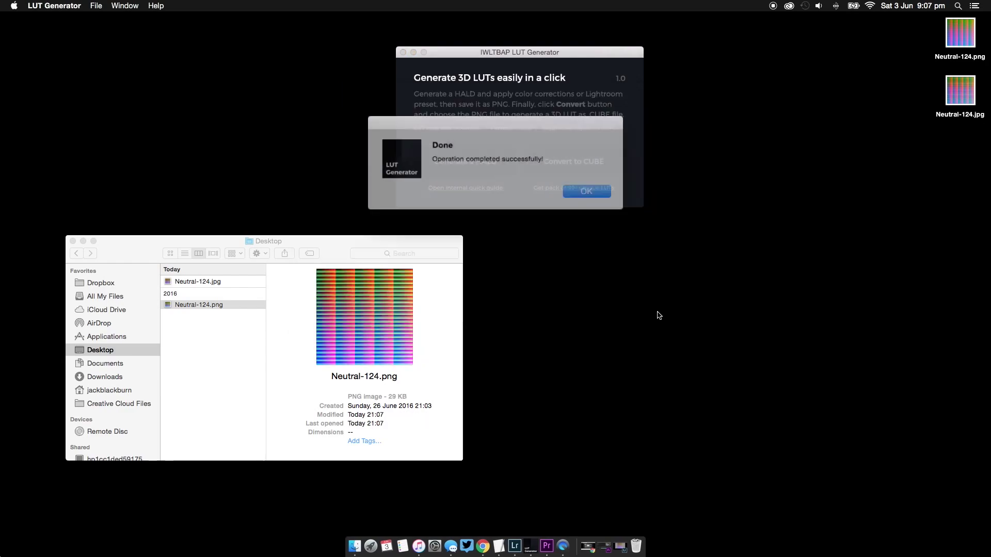
{"action": "left_click", "coordinate": [568, 189]}
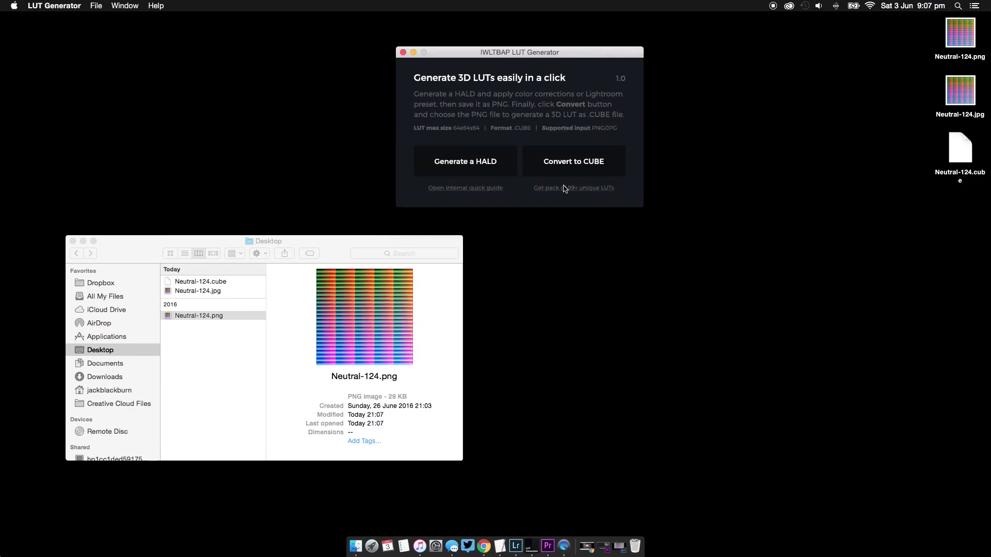
{"action": "left_click_drag", "start_coordinate": [960, 150], "coordinate": [687, 323]}
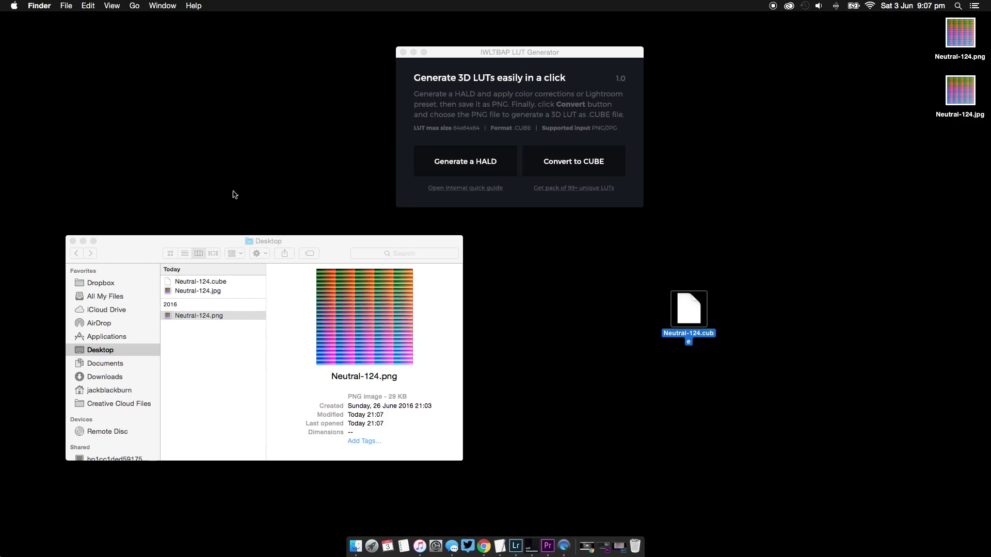
{"action": "mouse_move", "coordinate": [692, 305]}
{"action": "left_mouse_down"}
{"action": "mouse_move", "coordinate": [709, 296]}
{"action": "mouse_move", "coordinate": [697, 295]}
{"action": "left_mouse_up"}
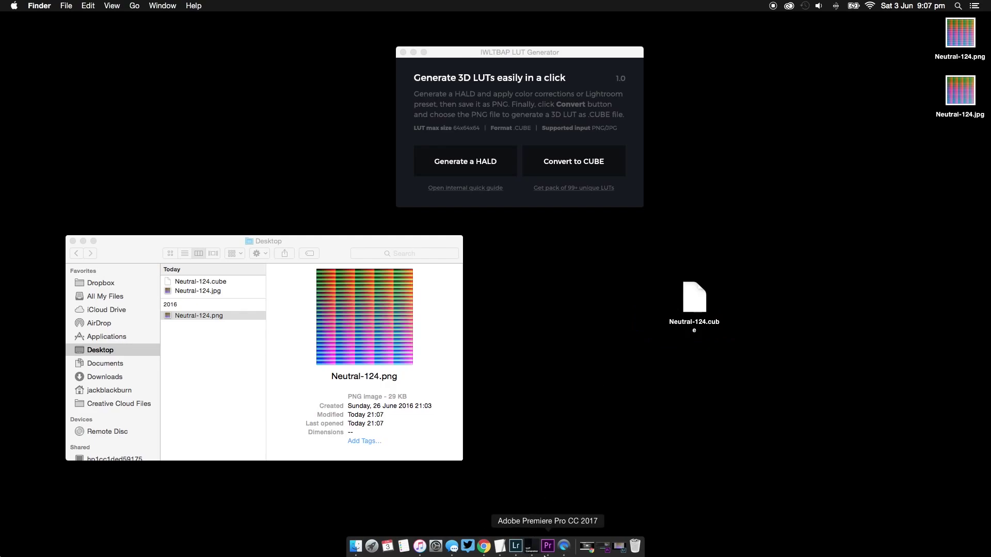
Search the Premiere Pro effects for 'lum' and drop Lumetri Color onto the 00021.MTS clip
{"action": "left_click", "coordinate": [550, 546]}
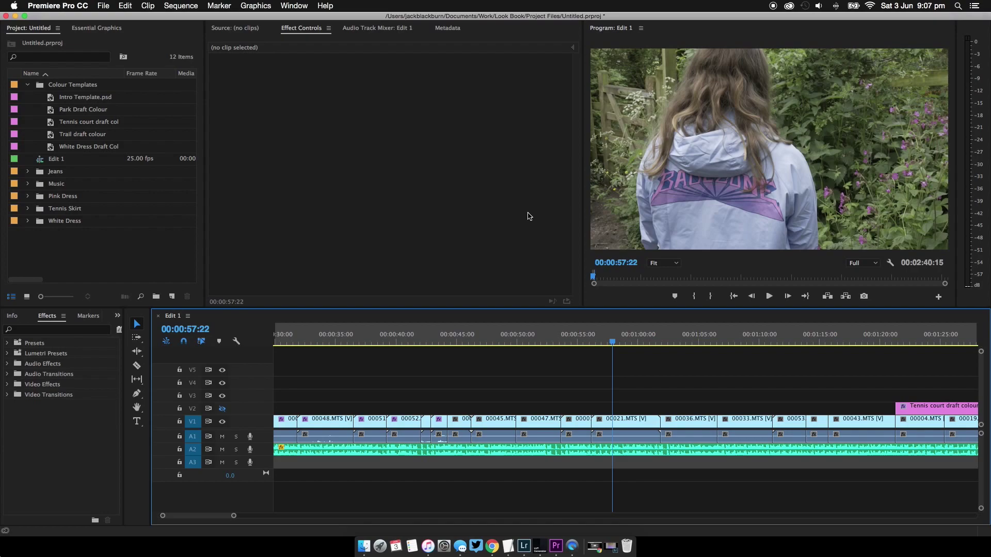
{"action": "left_click", "coordinate": [58, 329]}
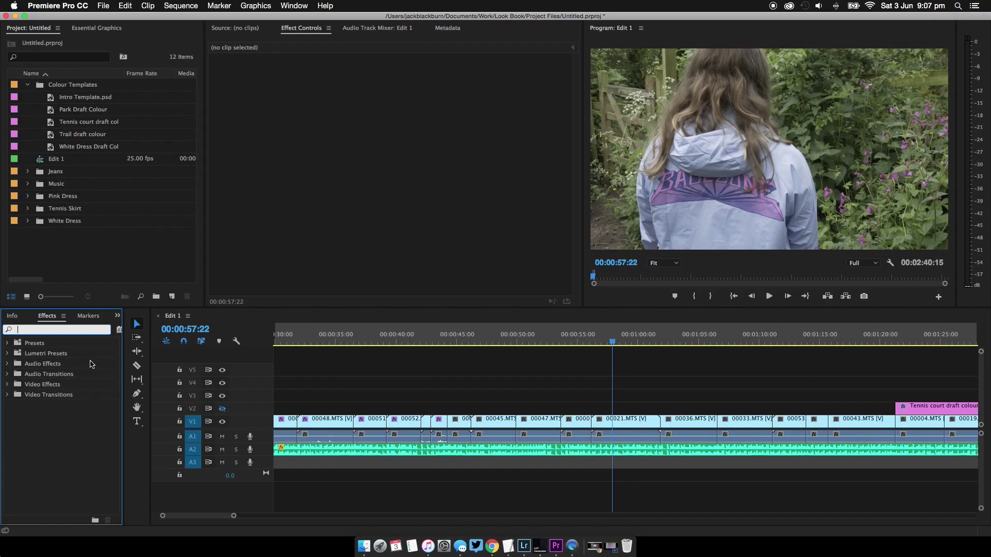
{"action": "type", "text": "lum"}
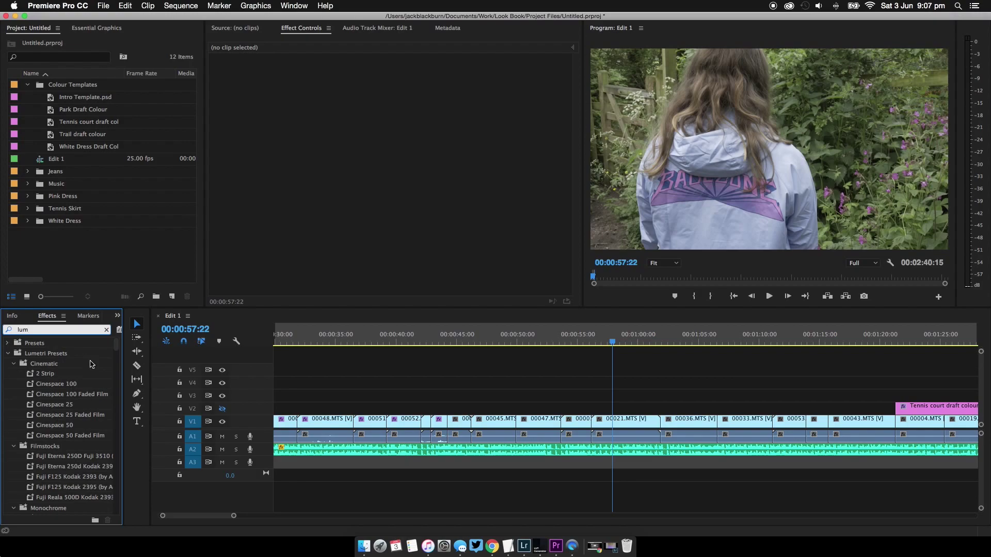
{"action": "left_click_drag", "start_coordinate": [118, 346], "coordinate": [119, 497]}
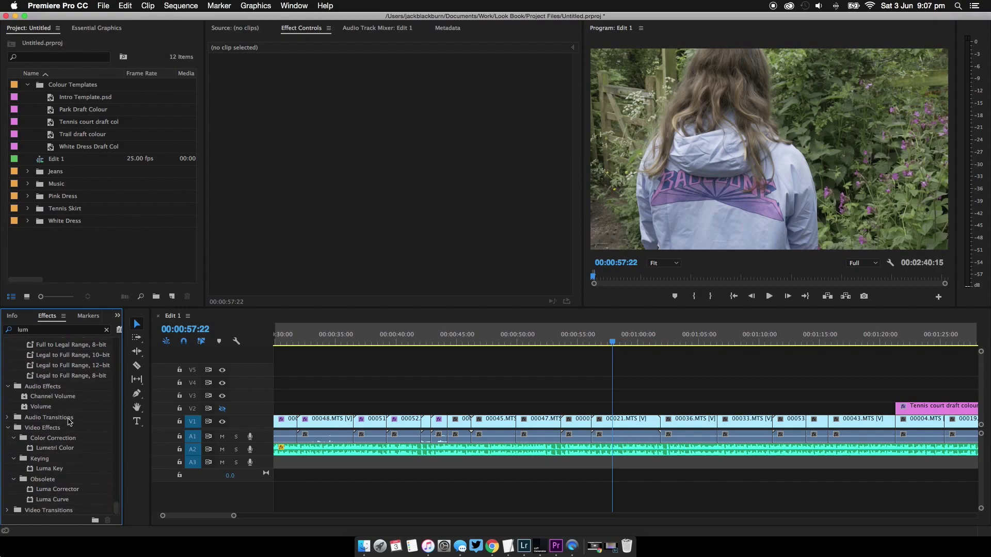
{"action": "left_click_drag", "start_coordinate": [63, 448], "coordinate": [624, 428]}
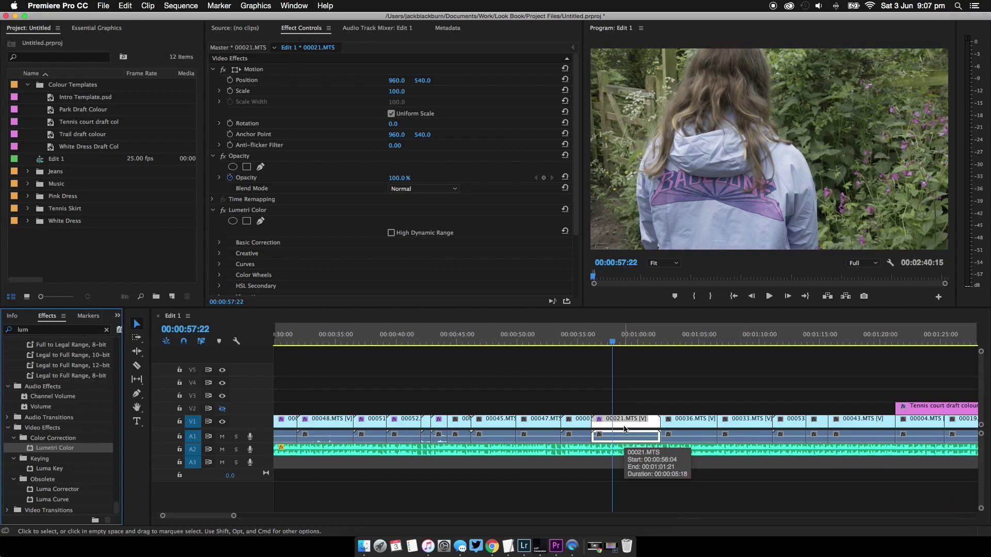
Set the Lumetri Color Input LUT on 00021.MTS to Desktop/Neutral-124.cube under Basic Correction
{"action": "left_click", "coordinate": [580, 139]}
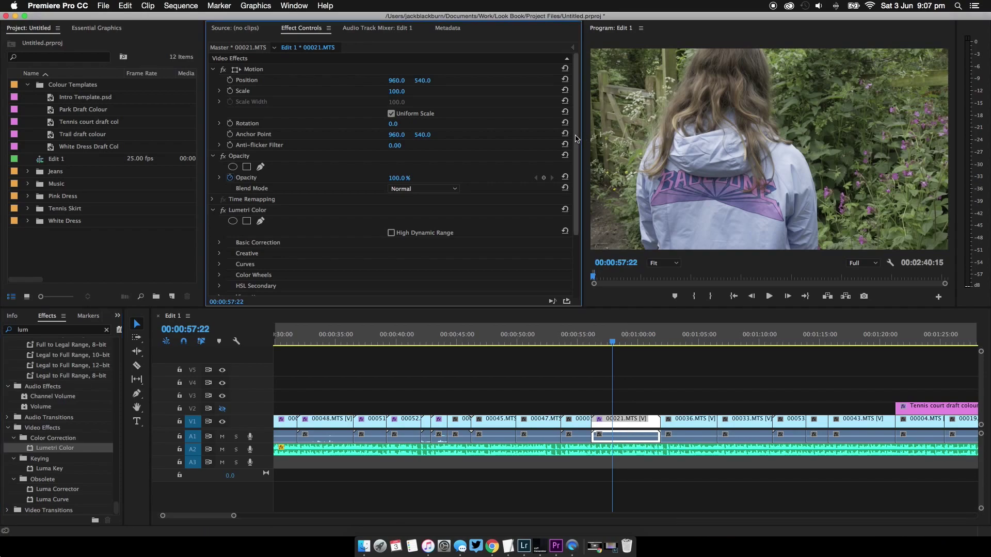
{"action": "scroll", "coordinate": [567, 154], "scroll_direction": "down", "scroll_amount": 4}
{"action": "left_click", "coordinate": [219, 159]}
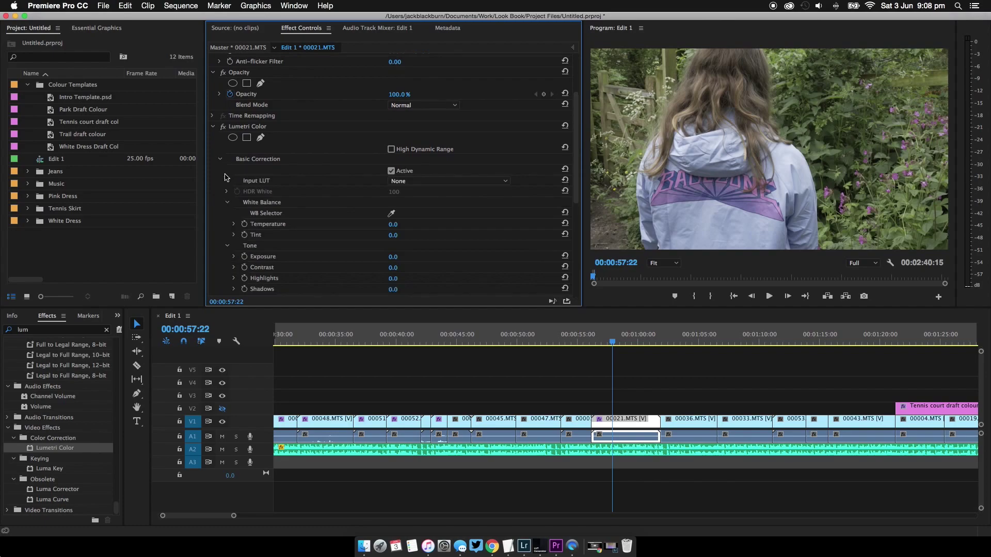
{"action": "left_click", "coordinate": [432, 182]}
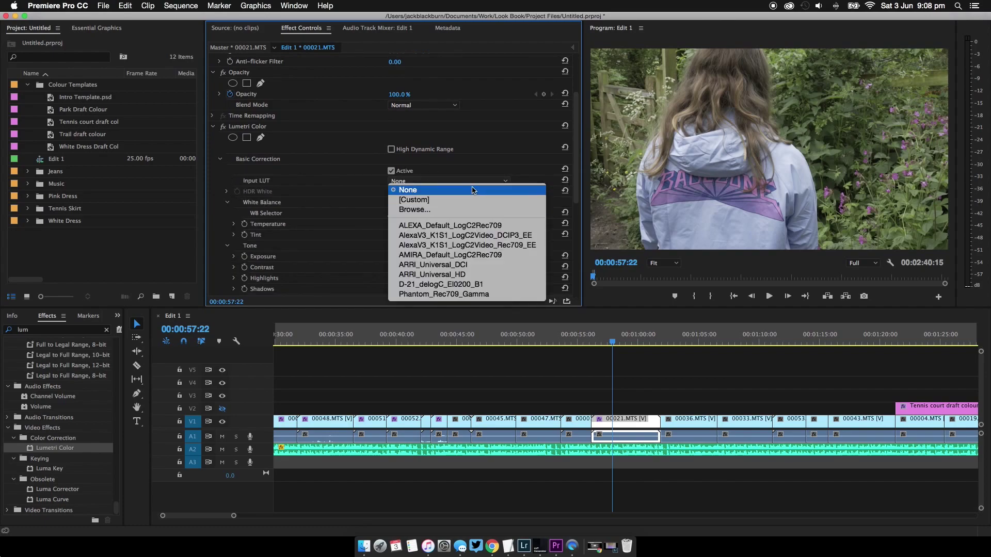
{"action": "left_click", "coordinate": [440, 210]}
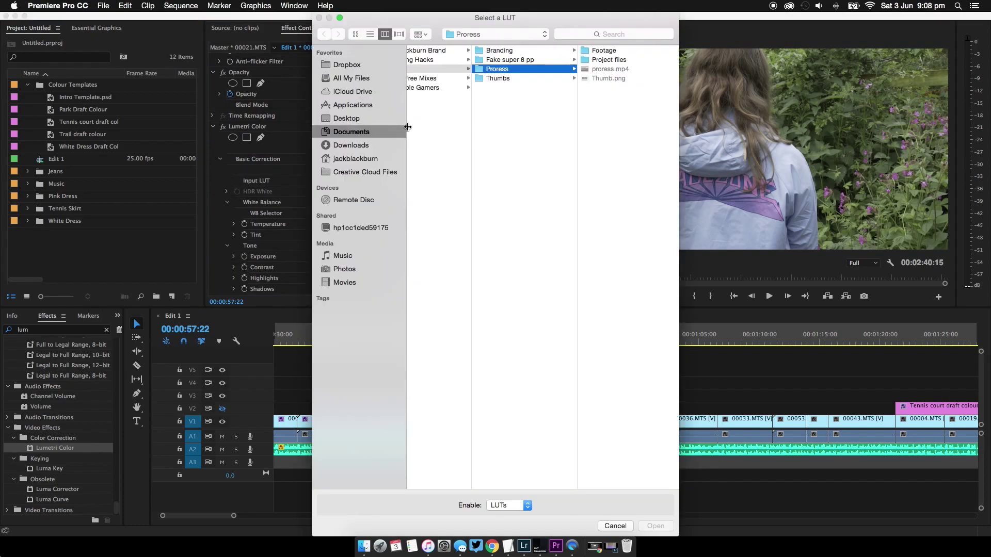
{"action": "left_click", "coordinate": [367, 120]}
{"action": "left_click", "coordinate": [475, 51]}
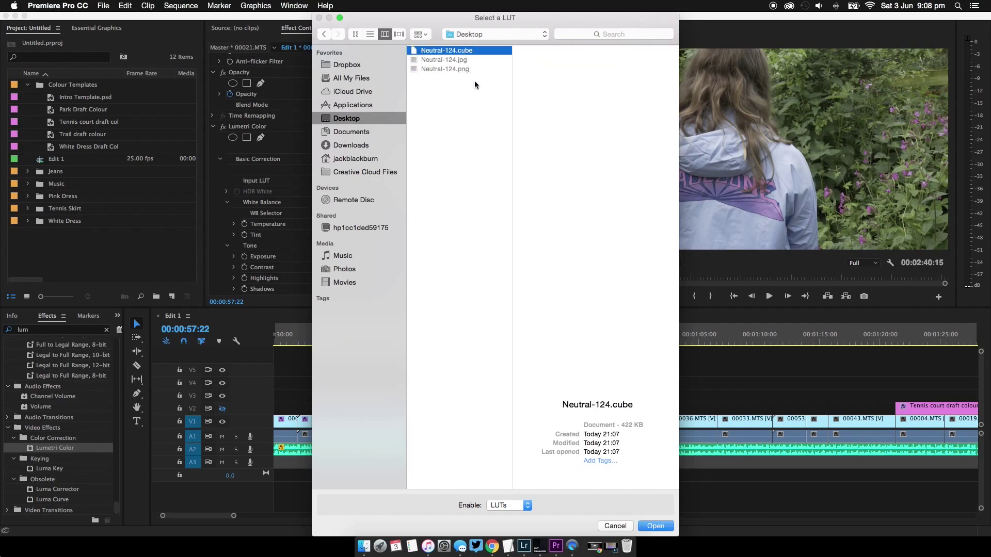
{"action": "left_click", "coordinate": [654, 525]}
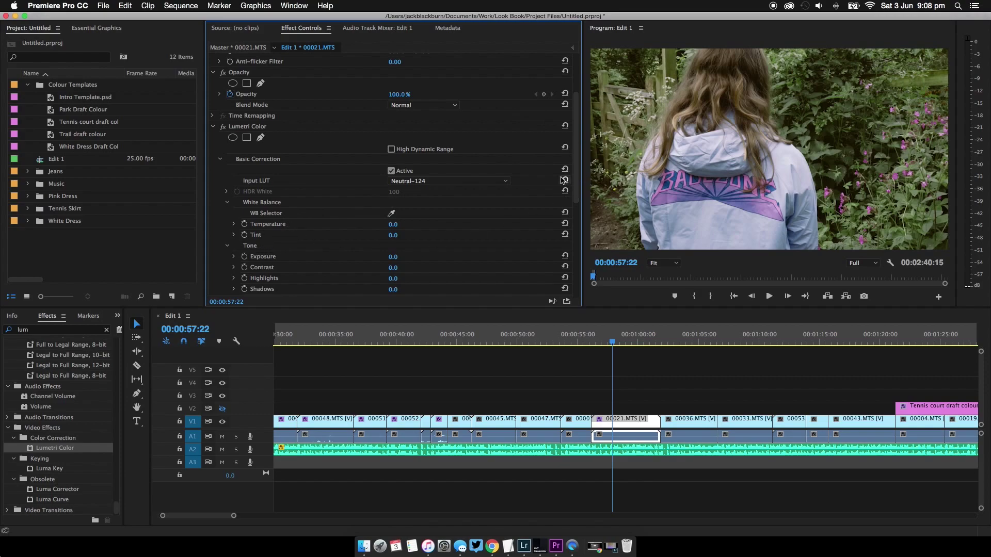
{"action": "scroll", "coordinate": [582, 185], "scroll_direction": "down", "scroll_amount": 1}
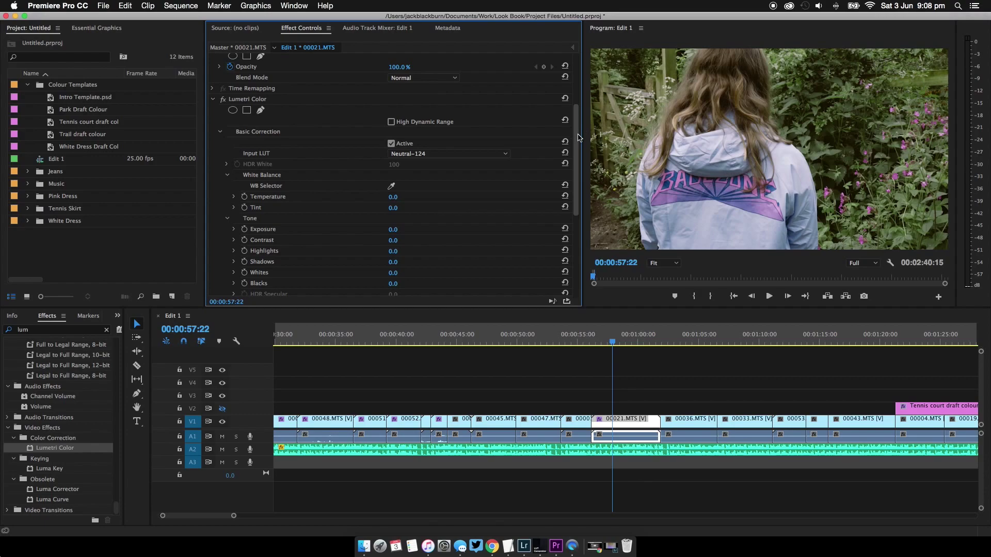
{"action": "scroll", "coordinate": [222, 137], "scroll_direction": "up", "scroll_amount": 3}
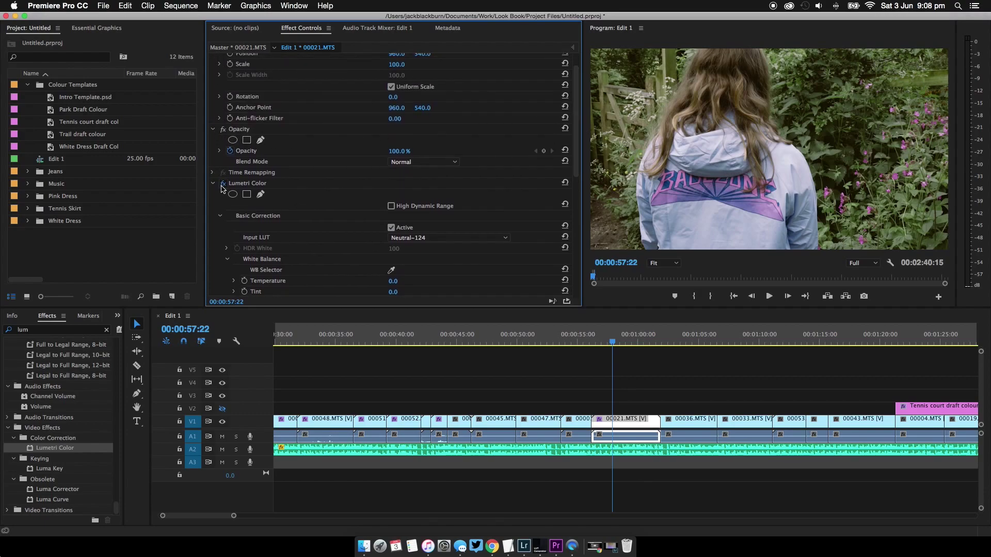
{"action": "left_click", "coordinate": [223, 184]}
{"action": "left_click", "coordinate": [225, 186]}
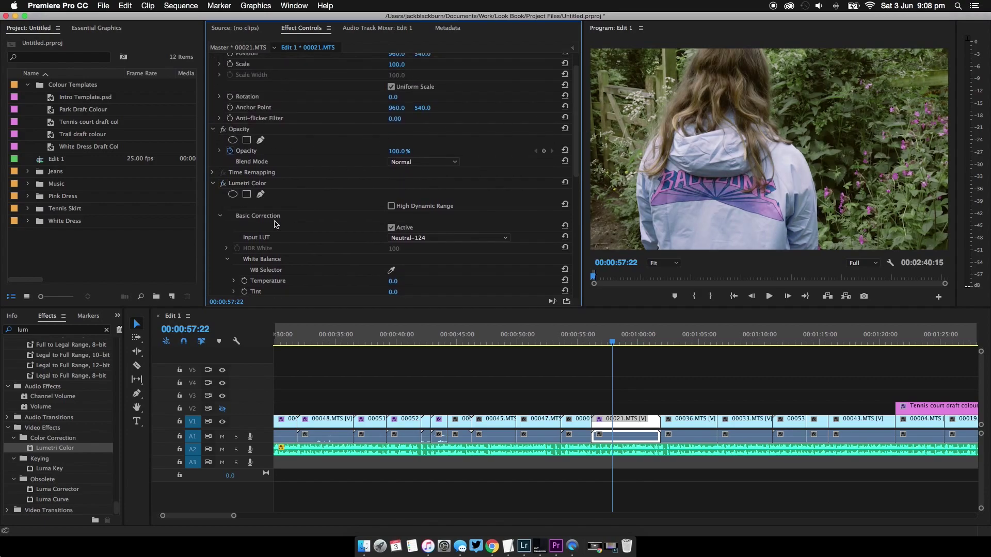